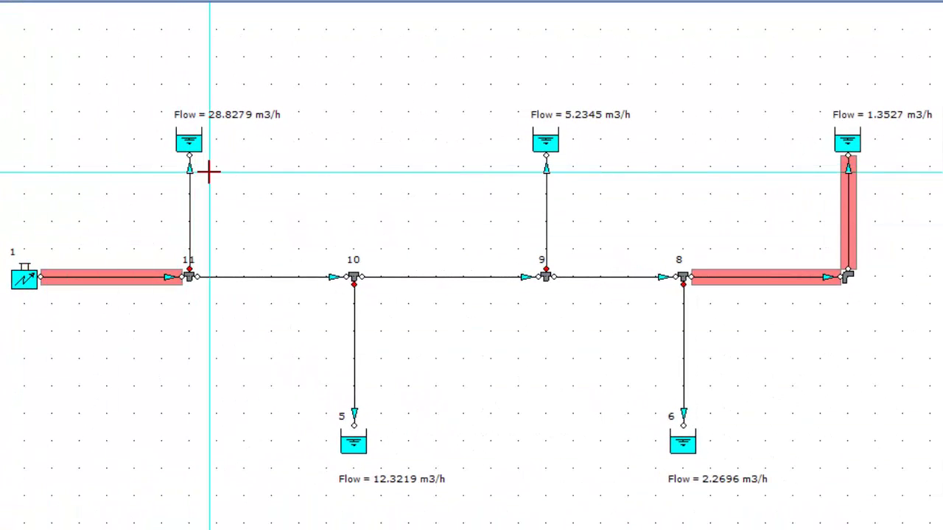
Convert the five selected outlet tanks into Known or Assigned Flow components
left_click(192, 141)
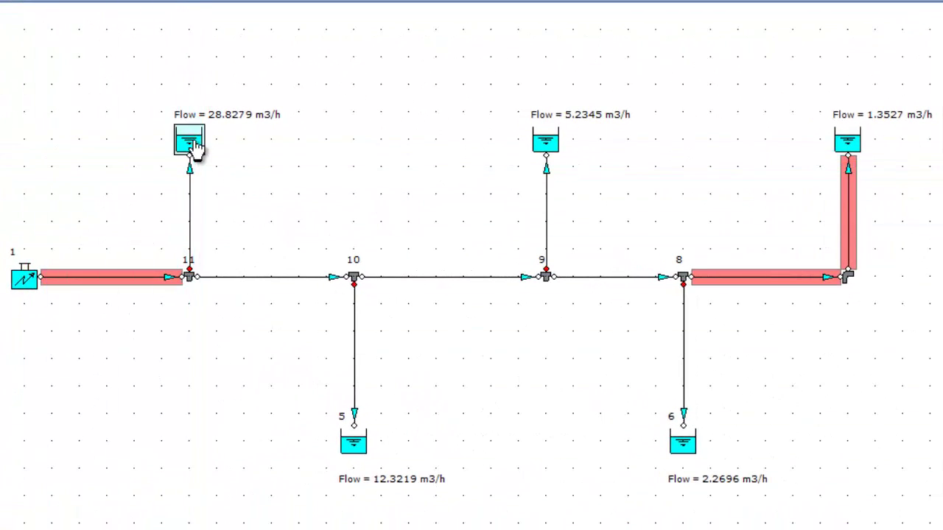
left_click(552, 151, "ctrl")
left_click(850, 143, "ctrl")
left_click(683, 442, "ctrl")
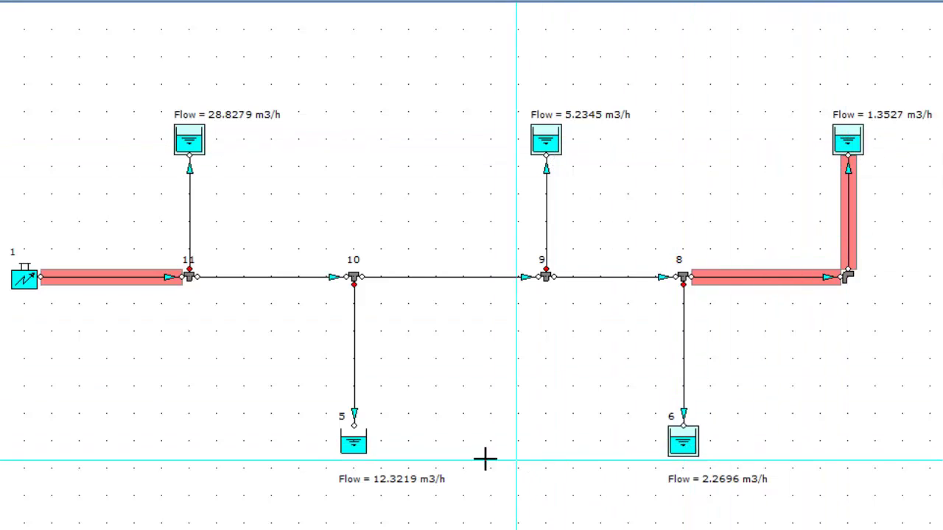
left_click(356, 453, "ctrl")
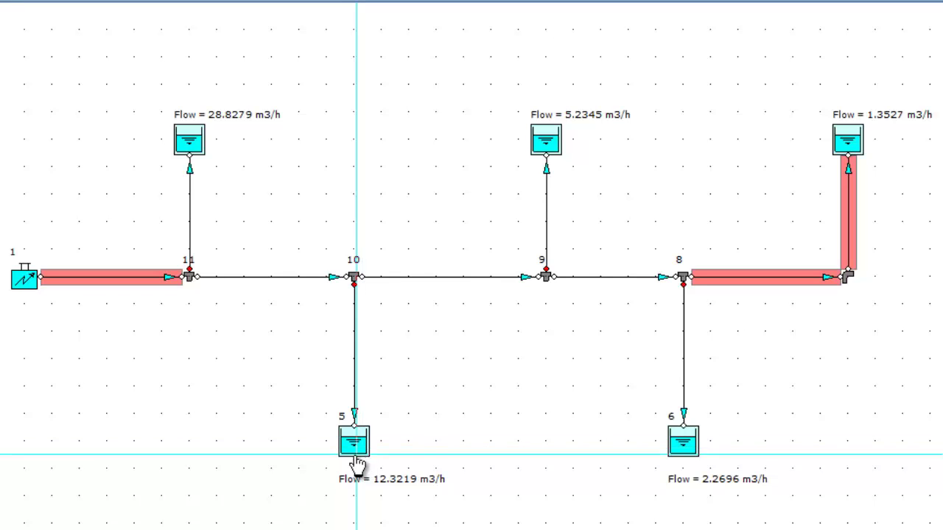
right_click(358, 448)
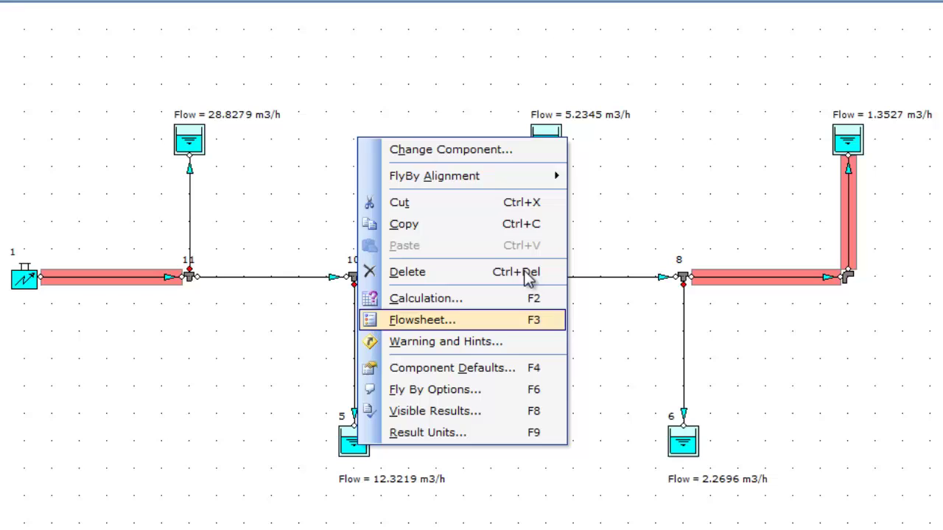
left_click(475, 162)
left_click_drag(751, 175, 744, 254)
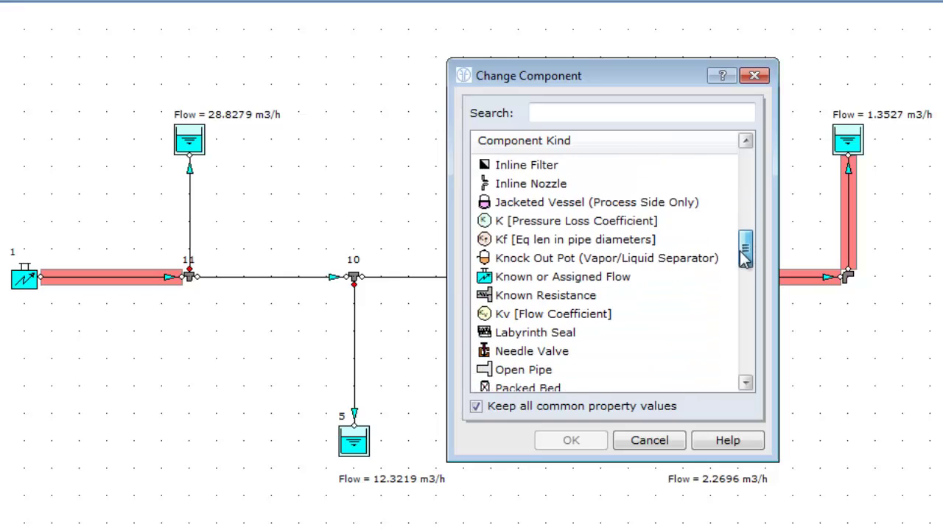
left_click(585, 282)
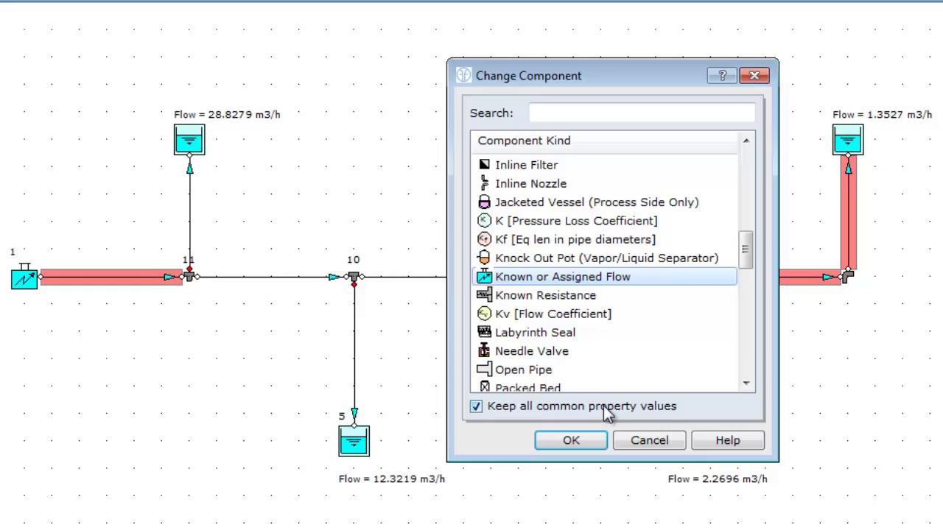
left_click(567, 441)
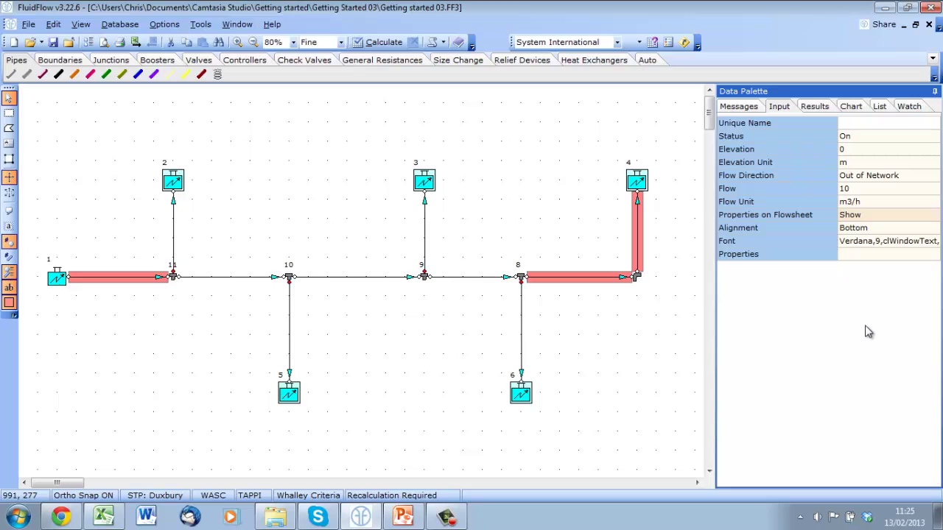
Calculate the network and read the 'Multiple solutions are possible' error in Messages
left_click(392, 43)
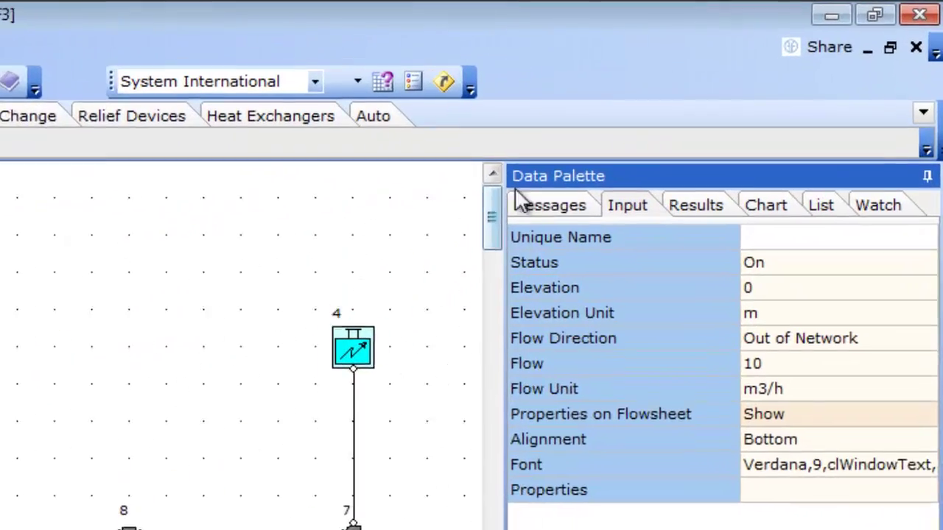
left_click(551, 205)
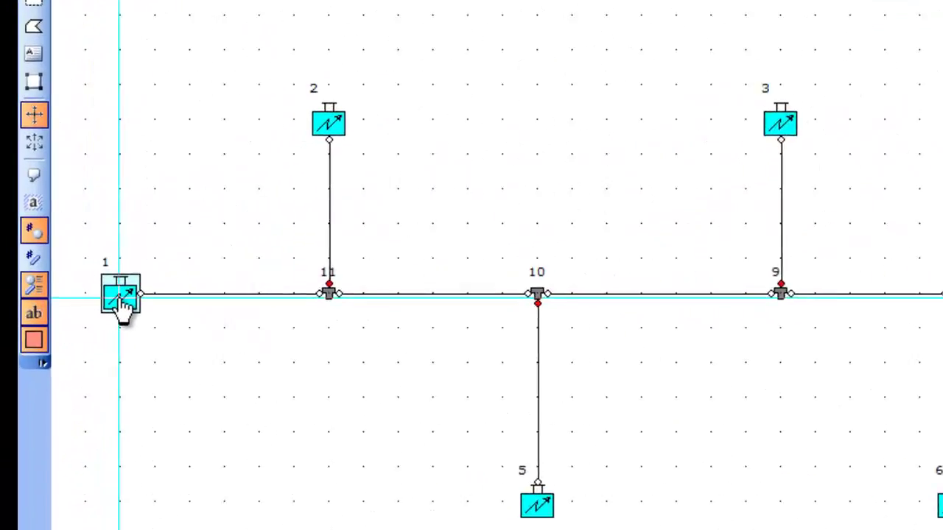
Change inlet node 1 into a Known or Assigned Pressure component
right_click(193, 329)
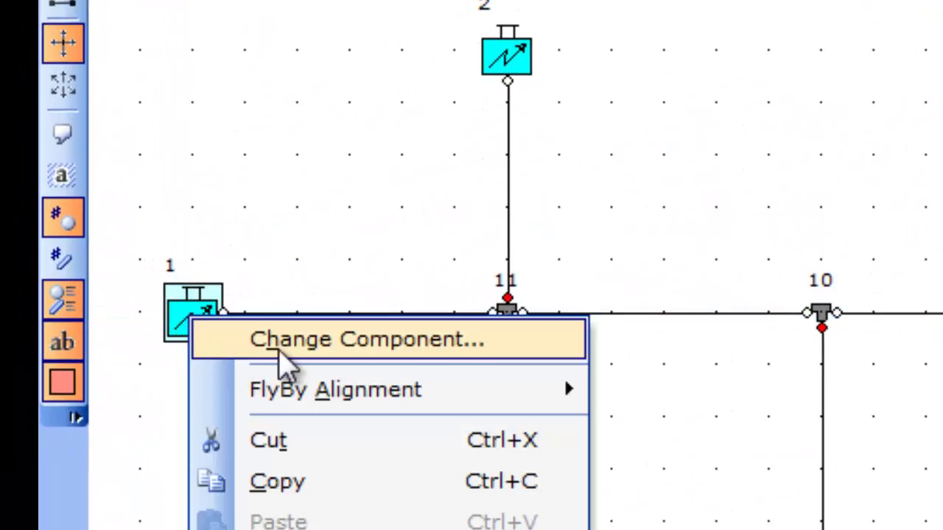
left_click(284, 359)
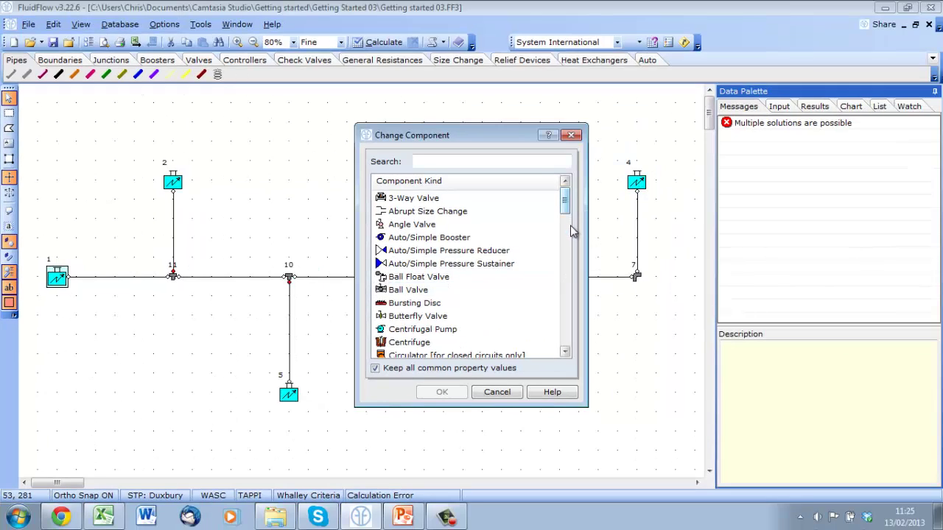
left_click_drag(564, 206, 565, 266)
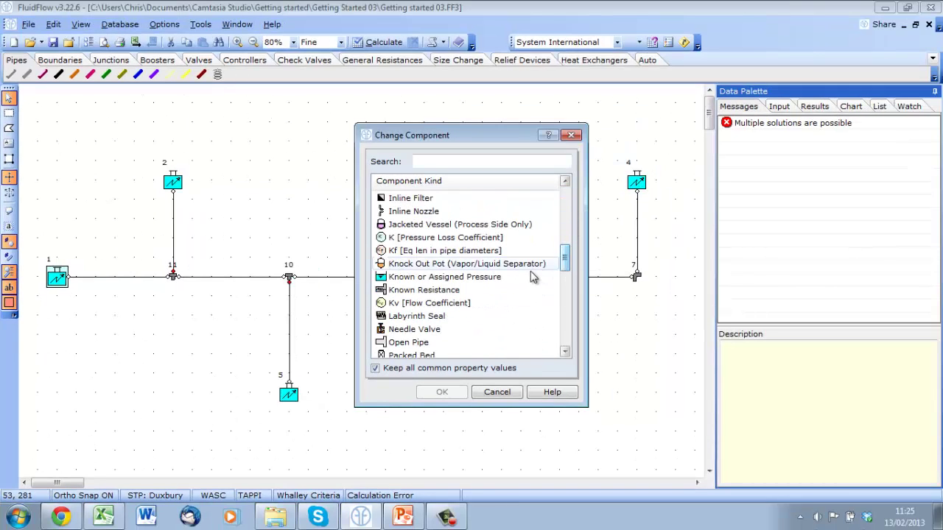
left_click(488, 277)
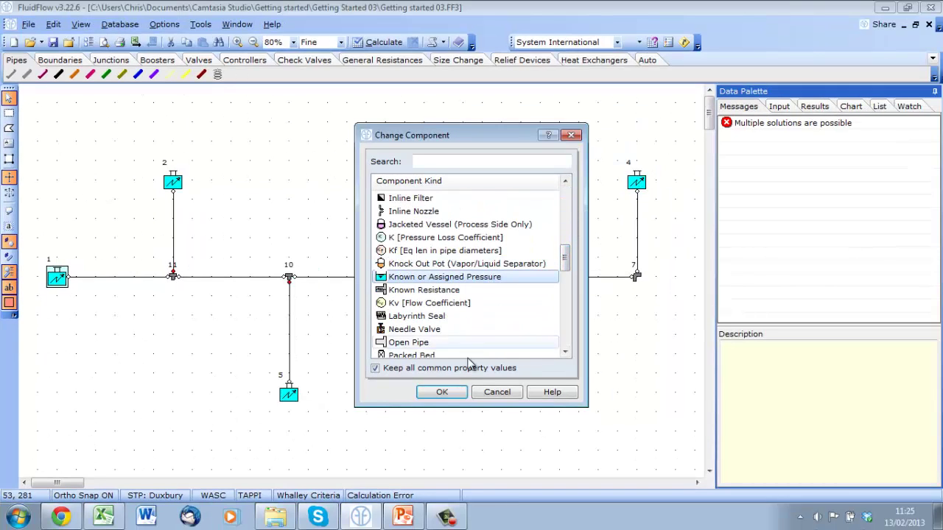
left_click(442, 393)
Set node 1's inlet pressure to 1.5 atm and show its flow on the flowsheet
left_click(779, 108)
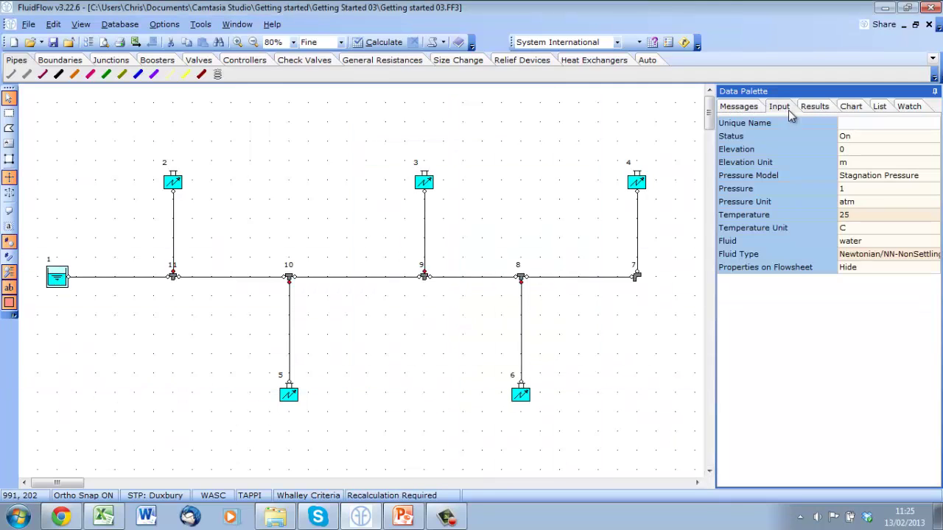
left_click(838, 185)
type(".5")
double_click(854, 267)
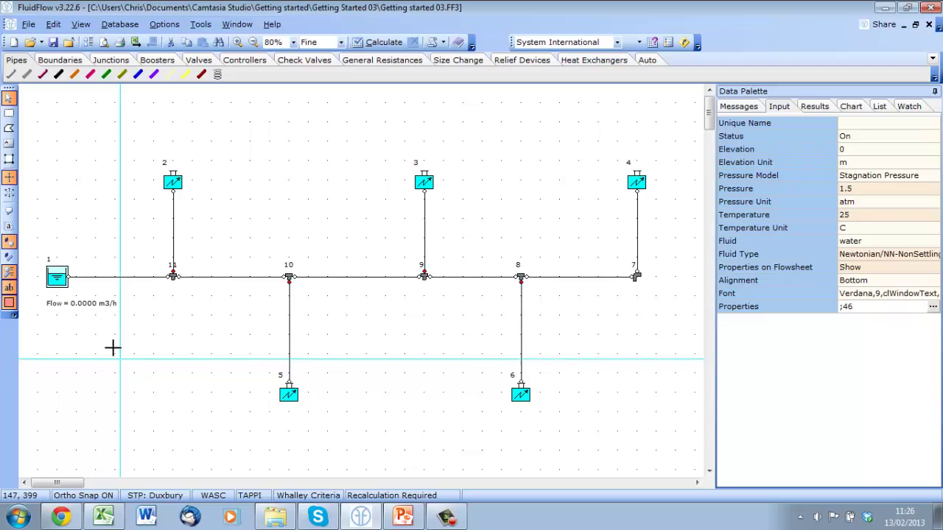
Show results on the flowsheet for the five main-line pipes from node 1 to node 7
left_click(127, 278)
left_click(235, 278, "shift")
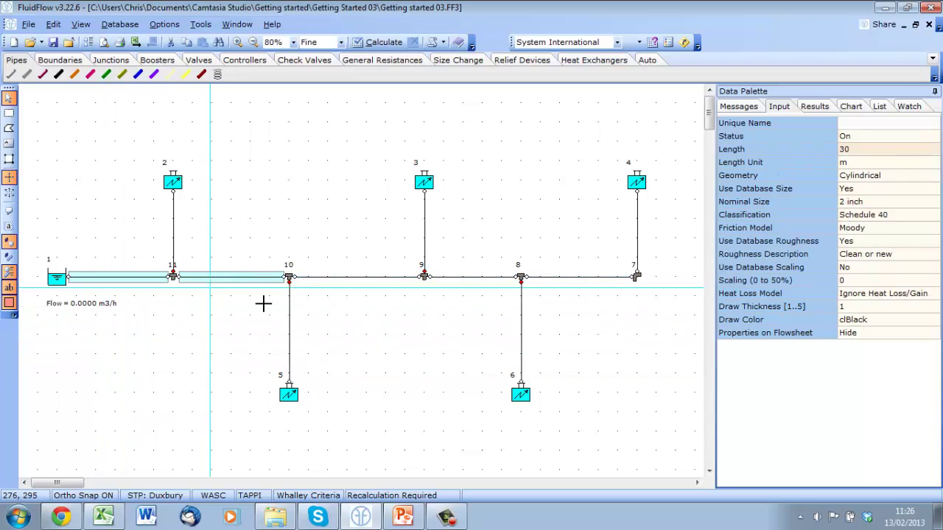
left_click(353, 278, "shift")
left_click(475, 278, "shift")
left_click(578, 277, "shift")
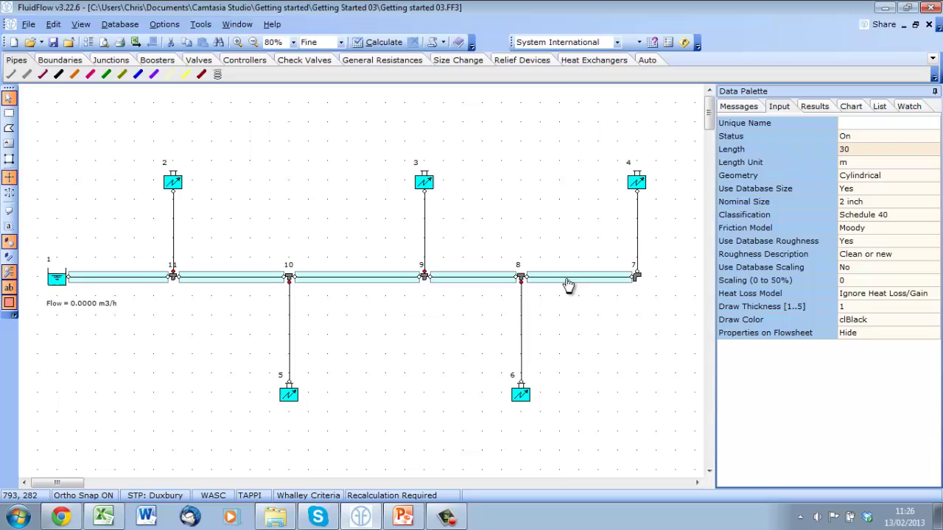
left_click(884, 335)
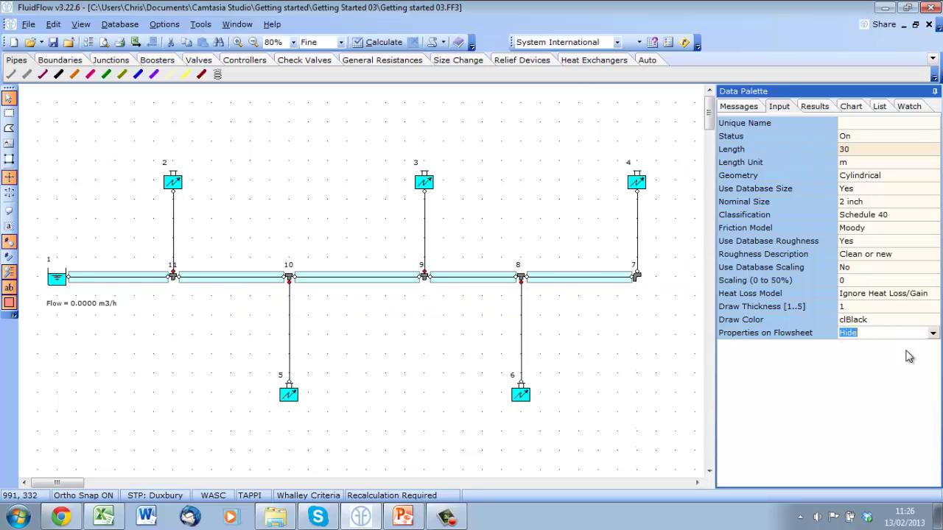
left_click(932, 332)
left_click(852, 354)
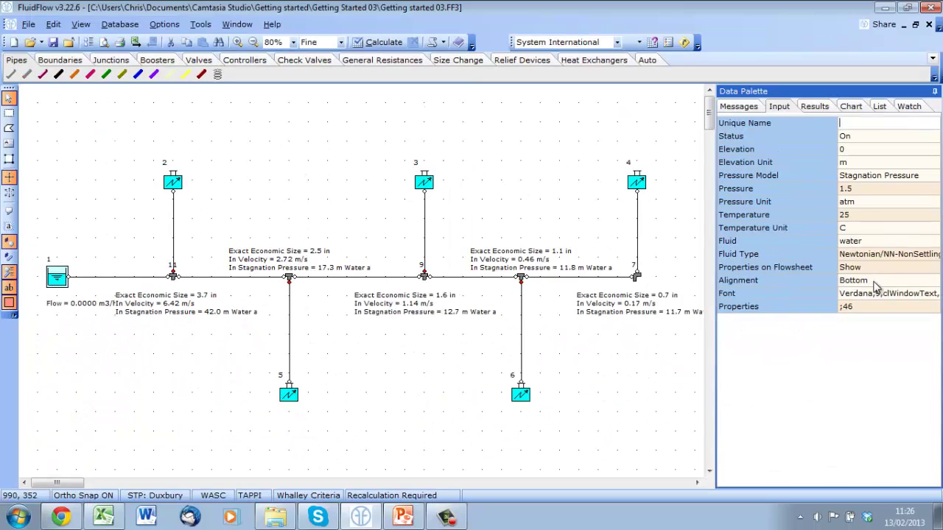
Set node 1's label alignment to Top so its flow label sits above the tank
left_click(884, 281)
left_click(932, 281)
left_click(851, 292)
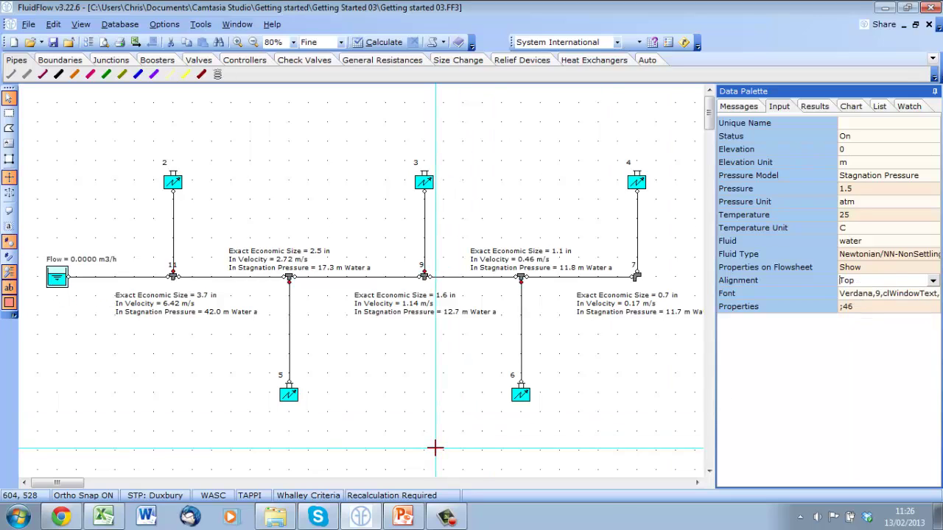
Recalculate the network (inlet flow 49.9989 m3/h) and view the negative absolute pressure warnings
left_click(383, 42)
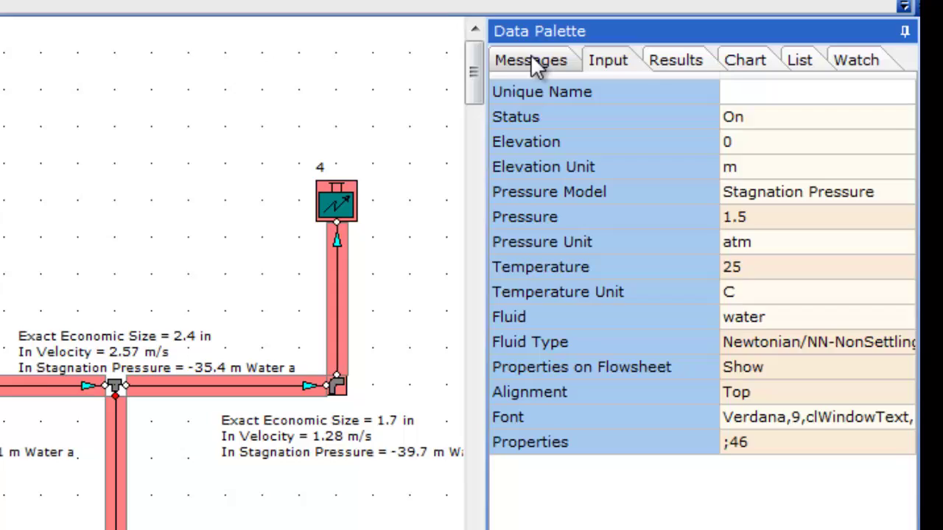
left_click(660, 93)
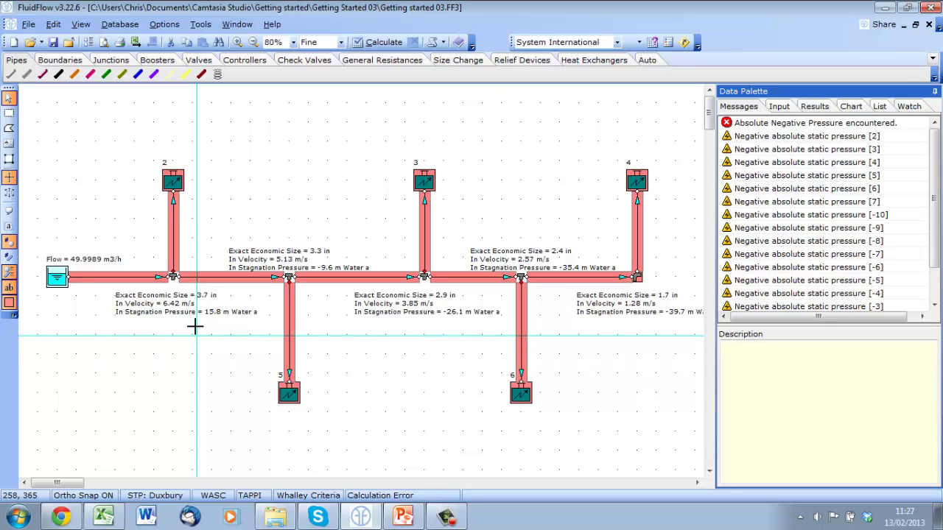
Size the first pipe leaving the inlet to 4 inch Schedule 40
left_click(132, 282)
left_click(778, 106)
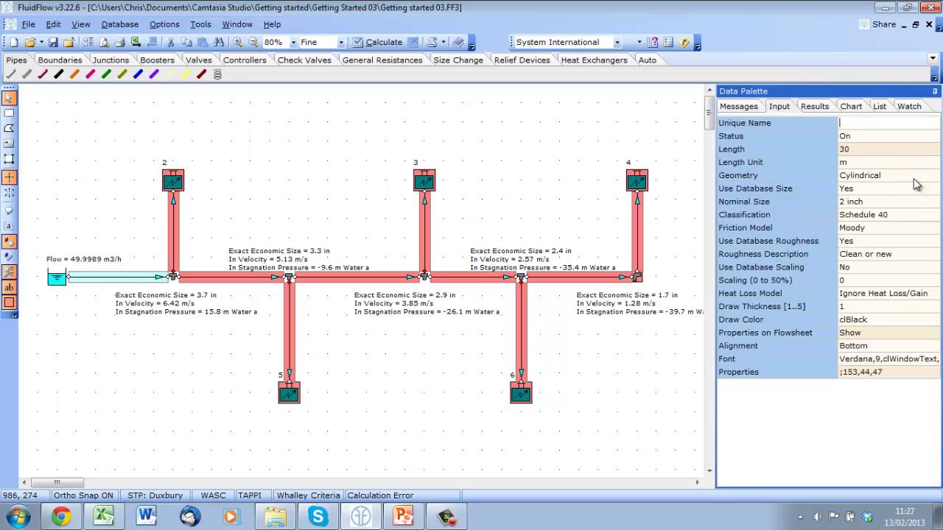
left_click(906, 202)
left_click(933, 202)
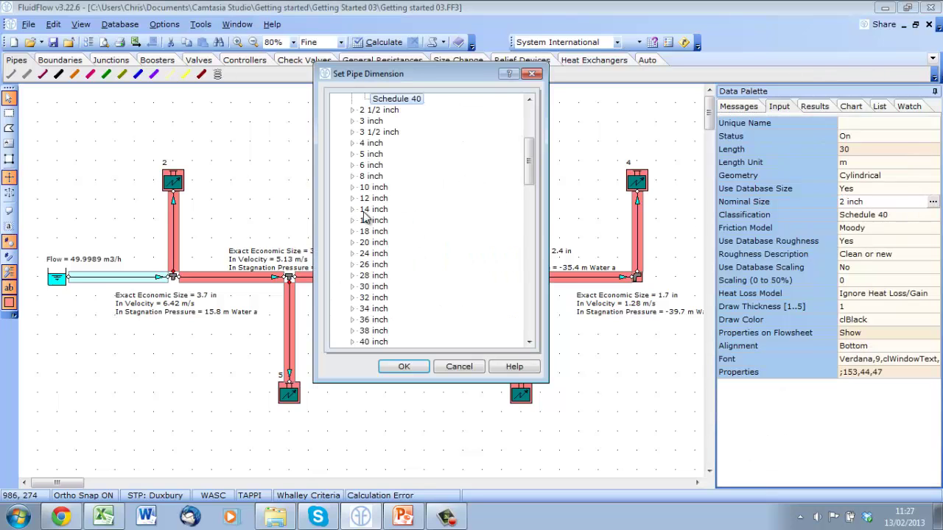
left_click(352, 143)
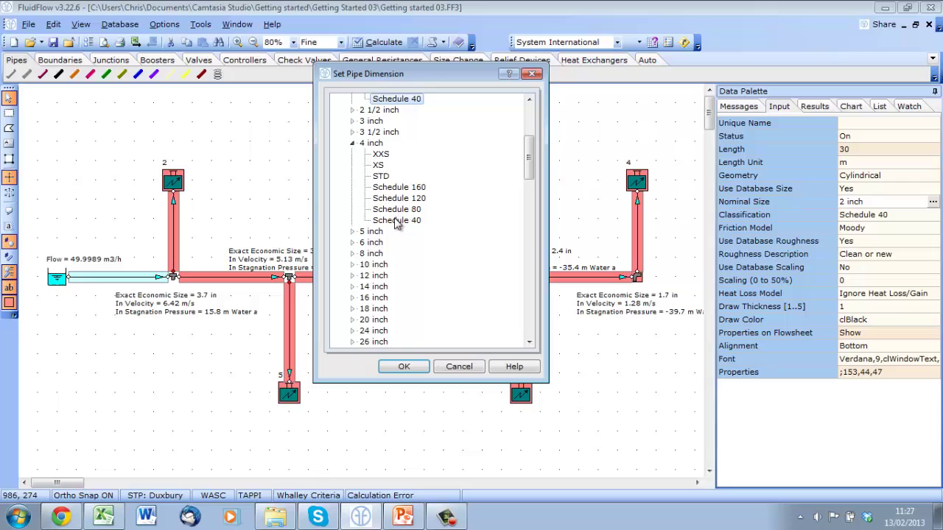
left_click(397, 220)
left_click(404, 366)
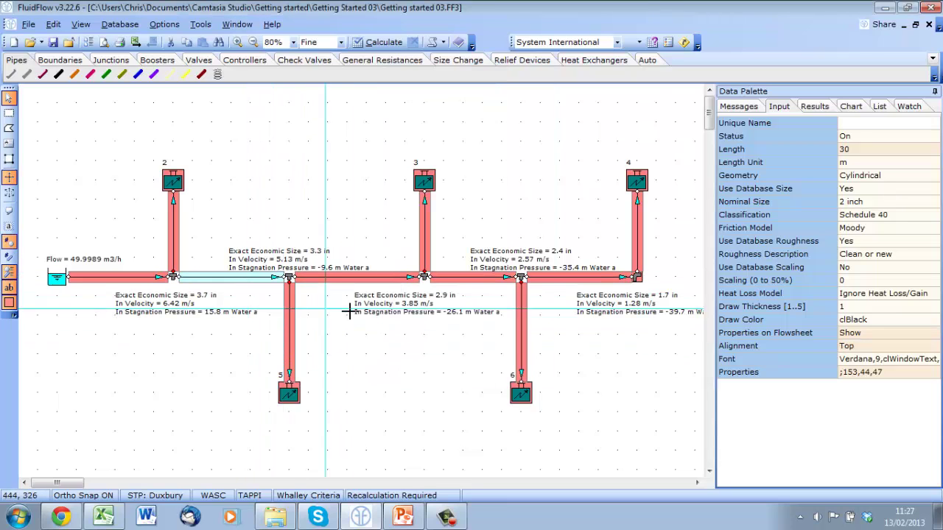
Size the second main-line pipe to 3 1/2 inch Schedule 40
left_click(891, 202)
left_click(932, 201)
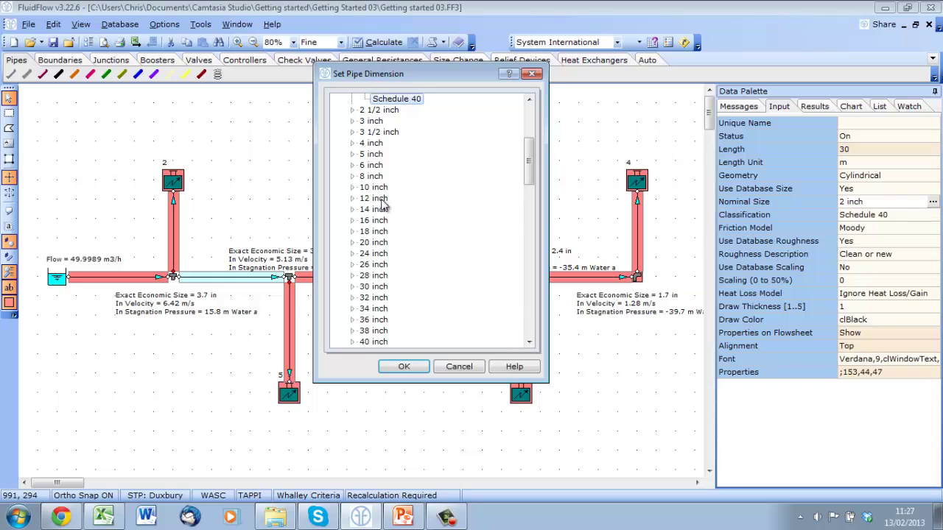
left_click(352, 132)
left_click(396, 165)
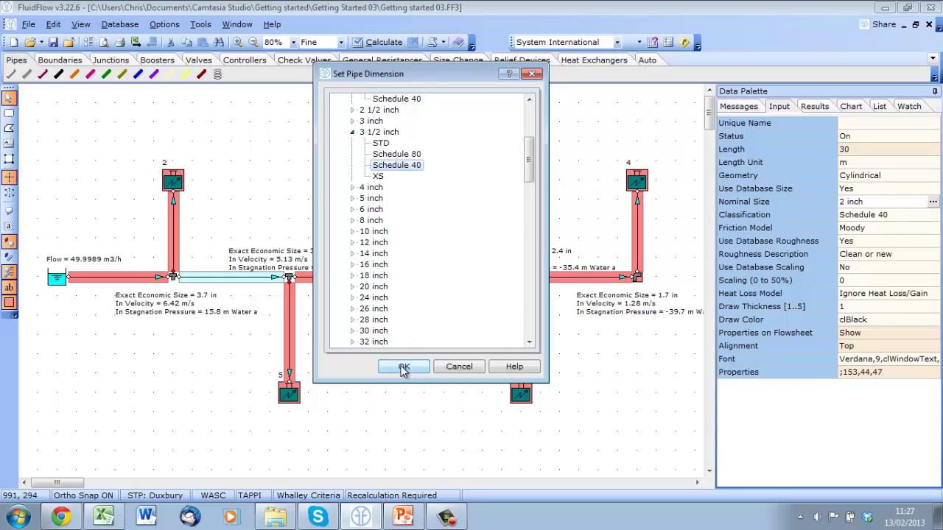
left_click(404, 367)
Size the middle main-line pipe to 3 inch Schedule 40
left_click(360, 278)
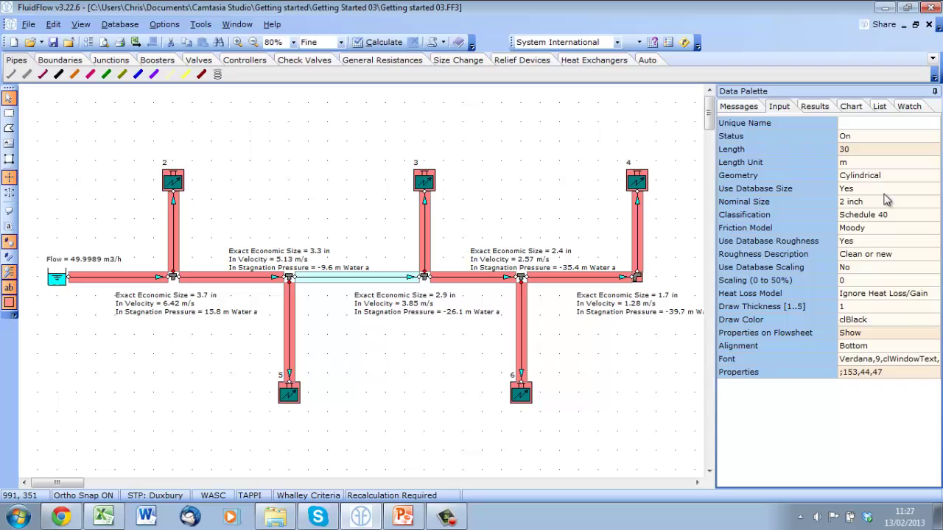
left_click(884, 201)
left_click(932, 202)
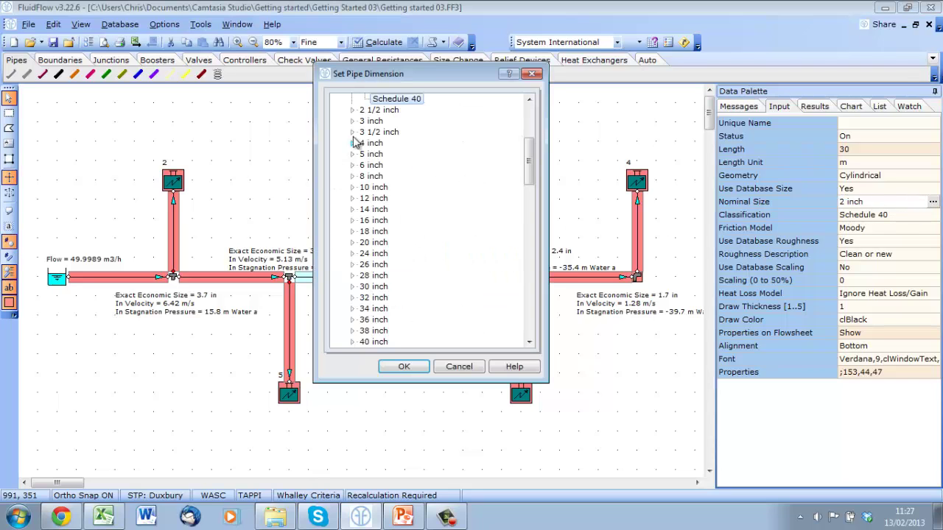
left_click(352, 121)
left_click(398, 187)
left_click(405, 366)
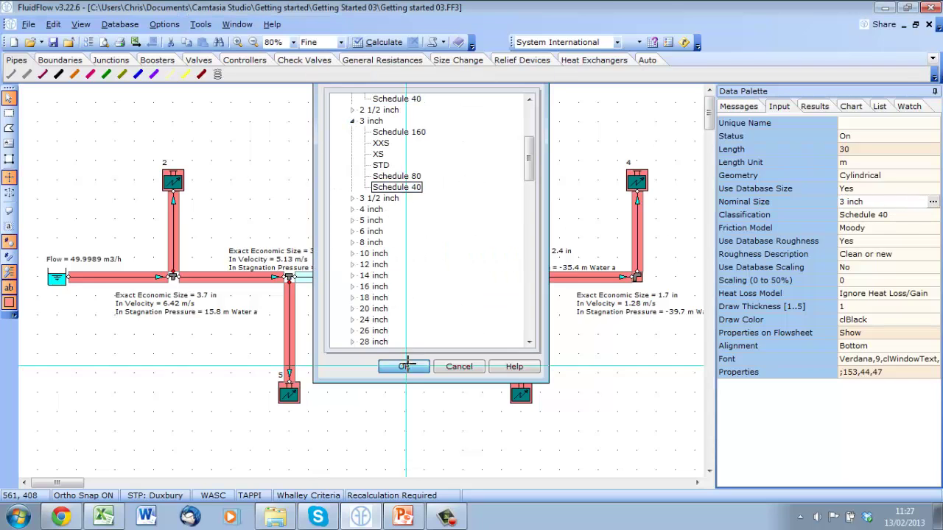
Size the fourth main-line pipe to 2 1/2 inch Schedule 40
left_click(906, 204)
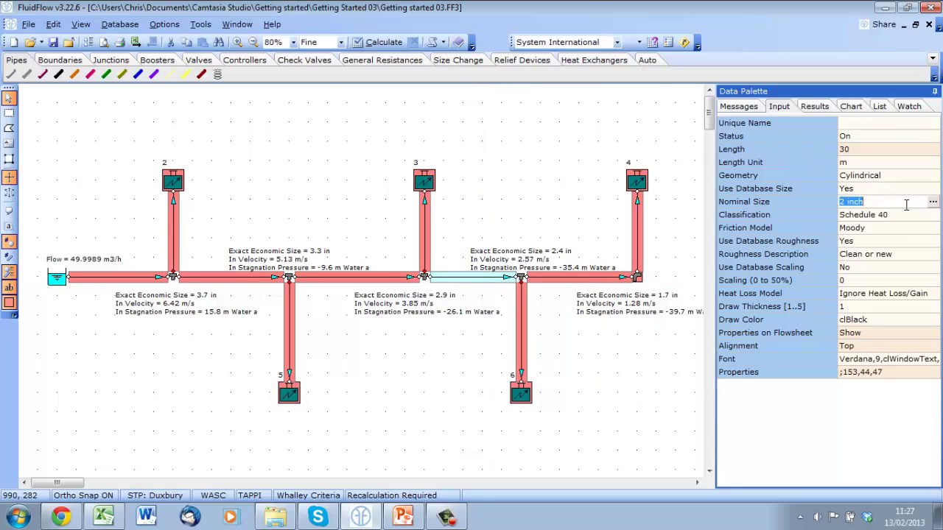
left_click(933, 202)
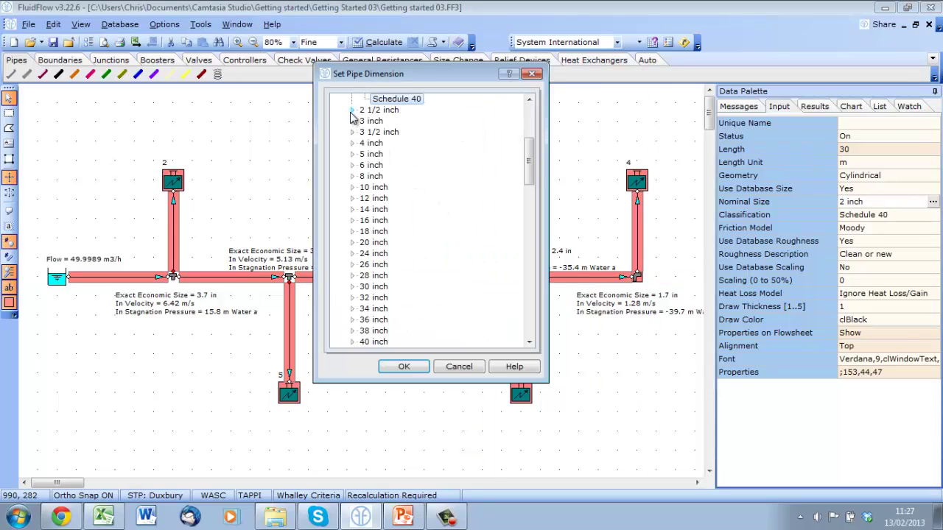
left_click(352, 110)
left_click(398, 176)
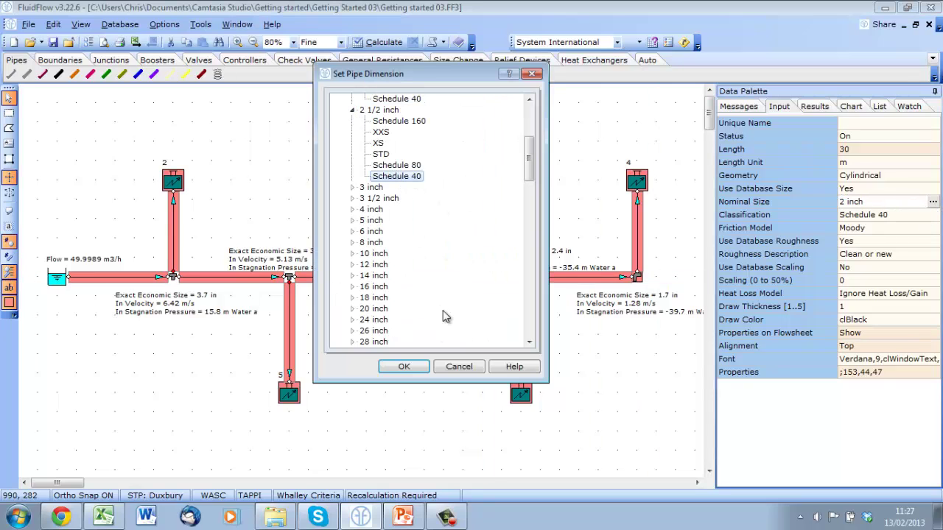
left_click(404, 366)
Size the last pipe before outlet 4 to 1 1/2 inch Schedule 40
left_click(598, 280)
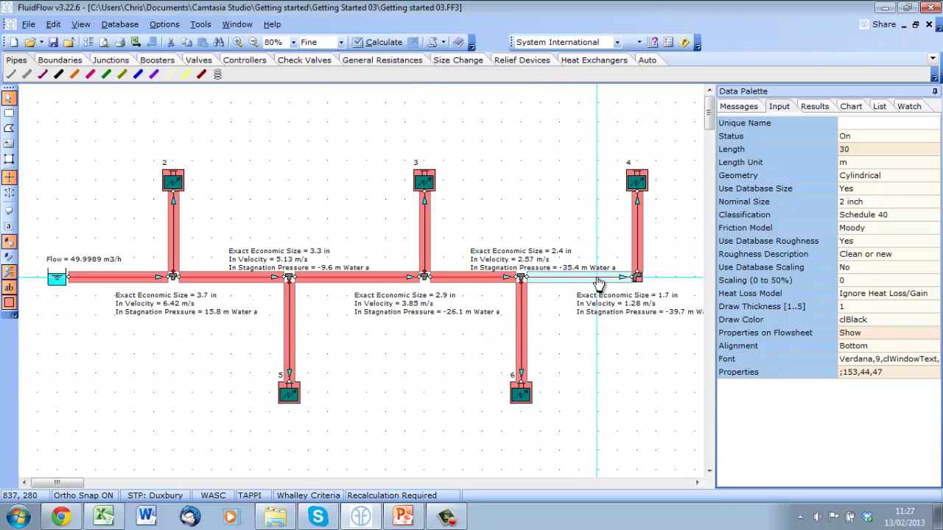
left_click(895, 203)
left_click(932, 202)
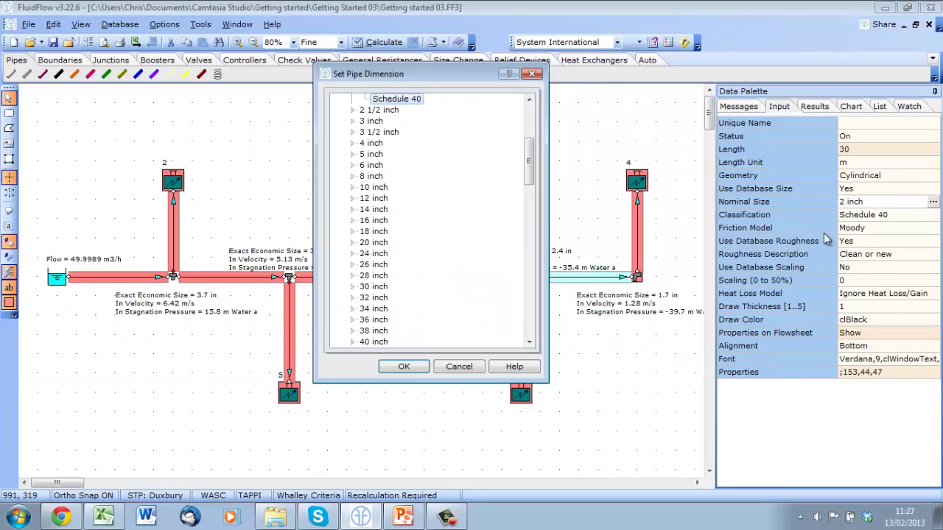
scroll(518, 170, "up", 4)
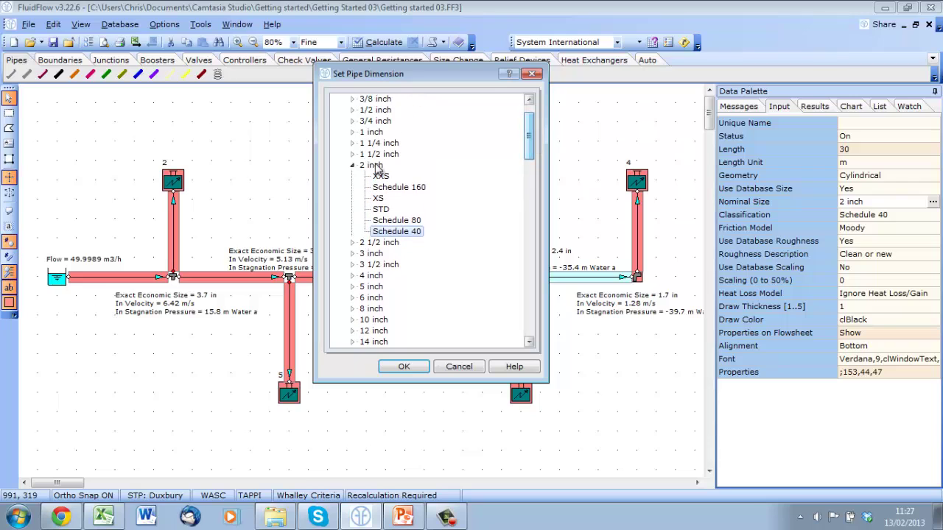
left_click(354, 155)
left_click(396, 220)
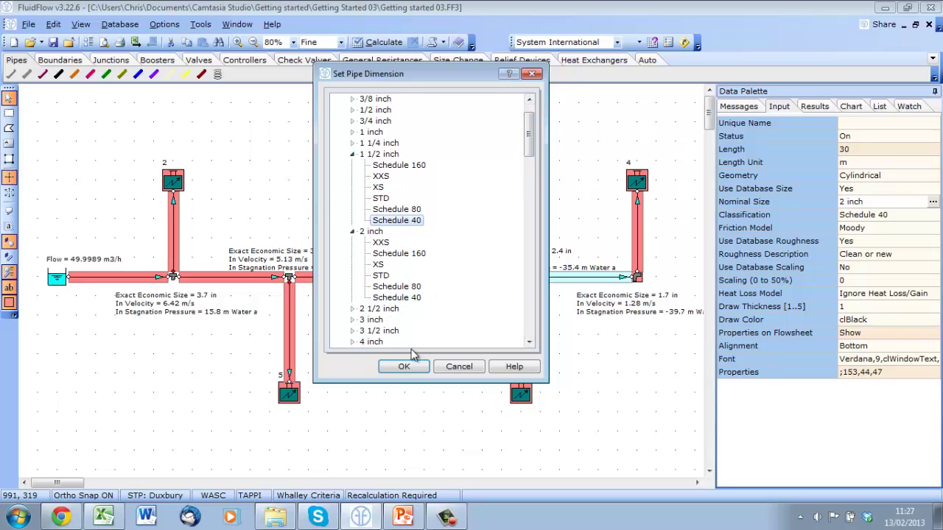
left_click(404, 368)
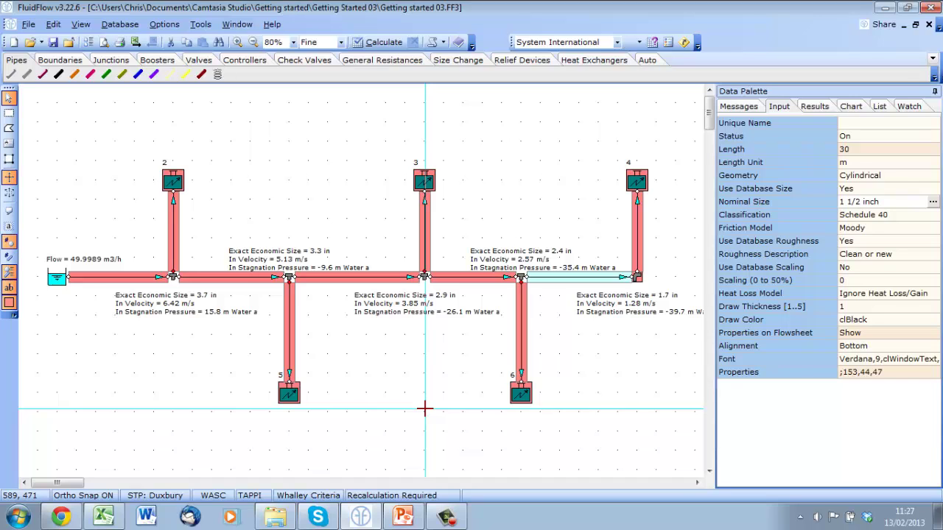
Recalculate the resized network and confirm the Messages list has no warnings
left_click(385, 42)
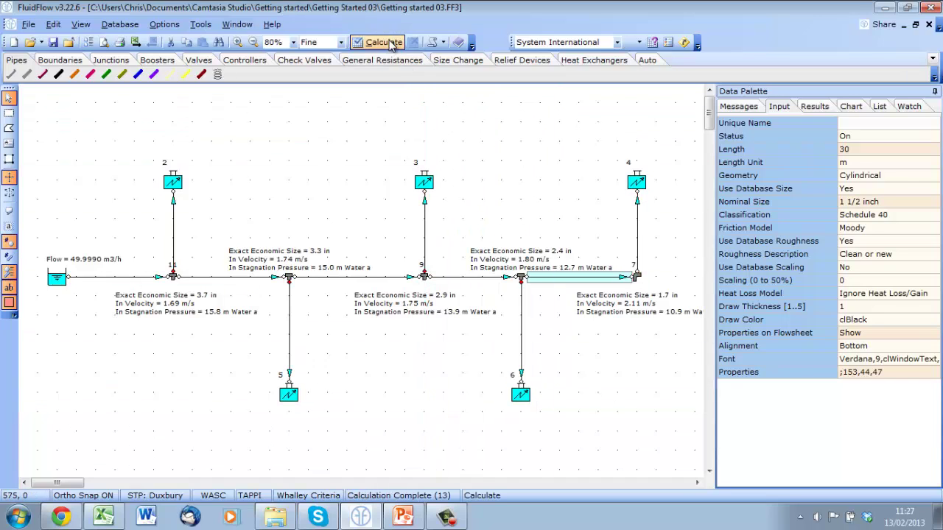
left_click(735, 108)
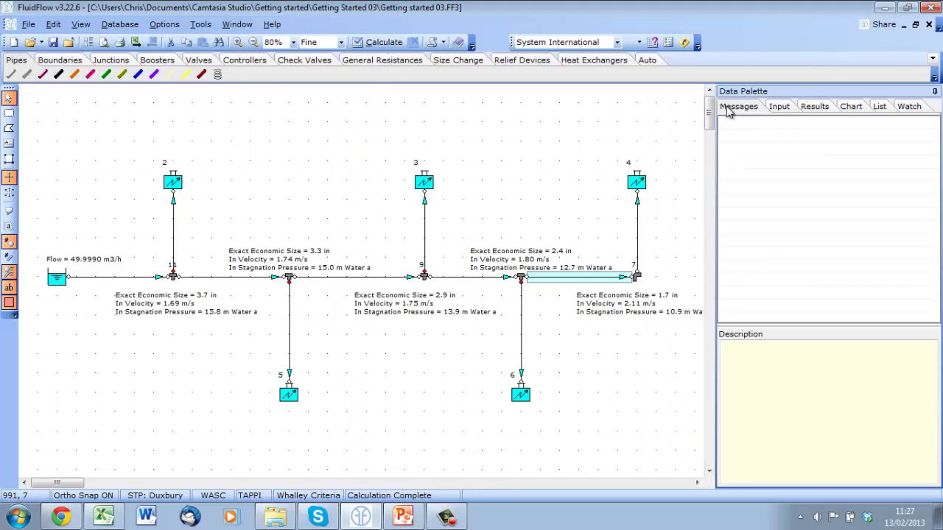